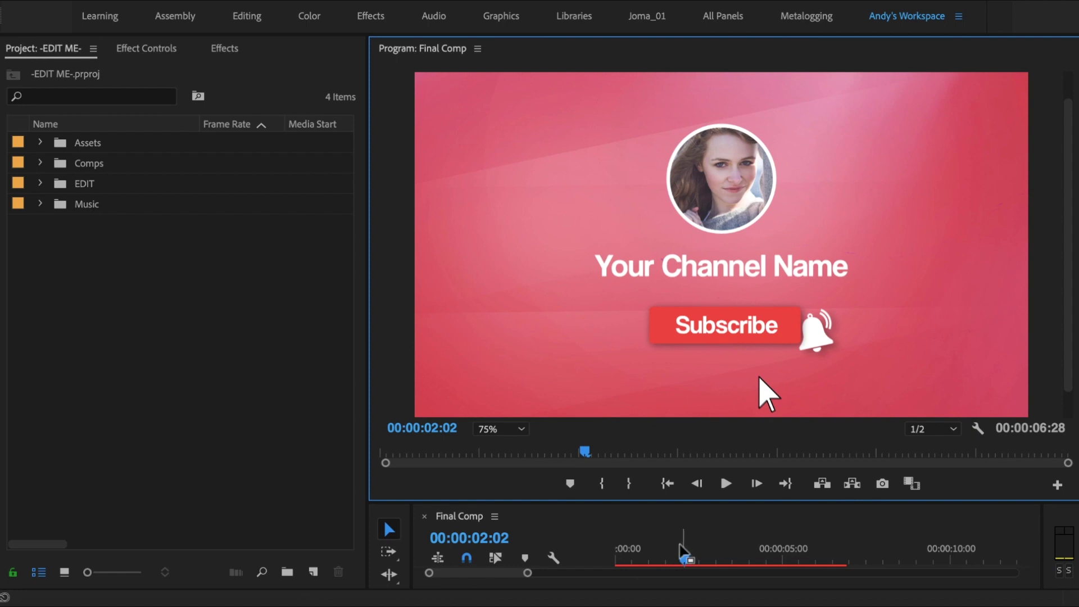
Step: Replace Profile Picture2.jpg in the EDIT bin with Logo.jpg as the new profile photo
mouse_move(586, 451)
left_mouse_down()
mouse_move(555, 451)
mouse_move(588, 452)
left_mouse_up()
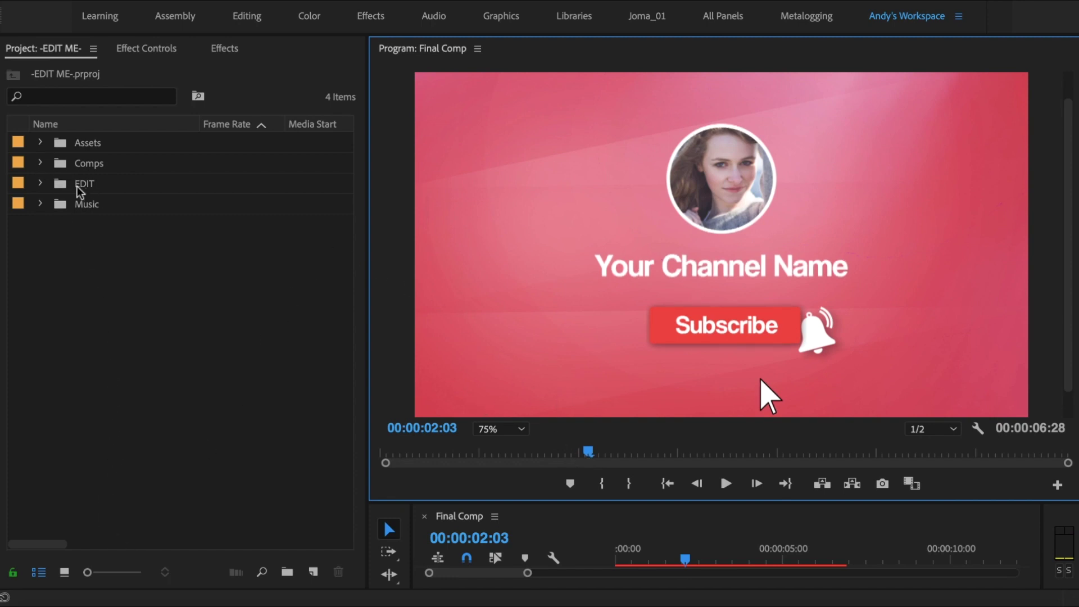
left_click(81, 193)
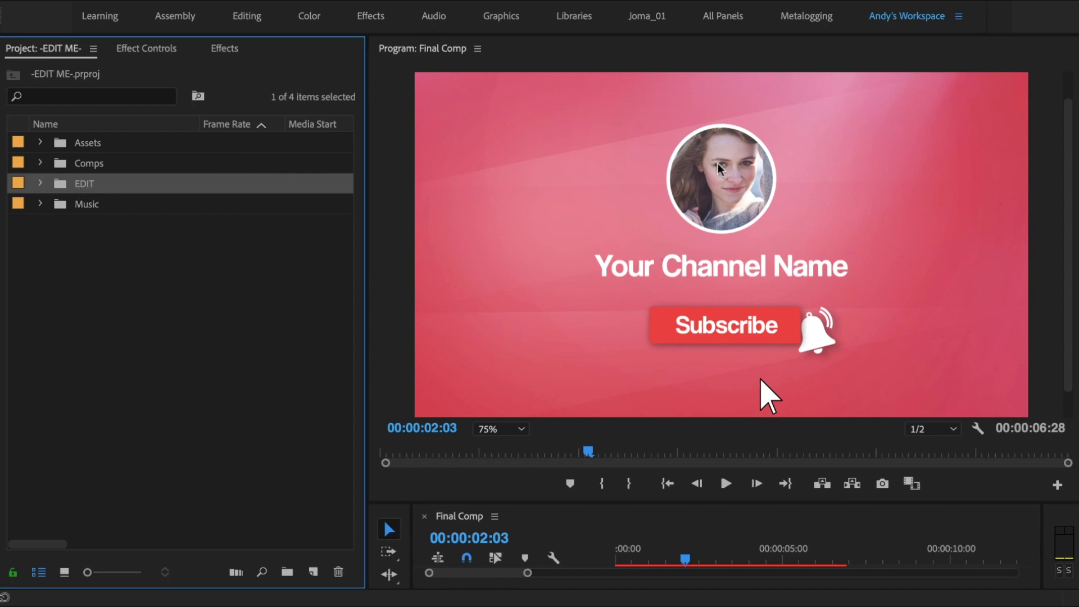
left_click(40, 183)
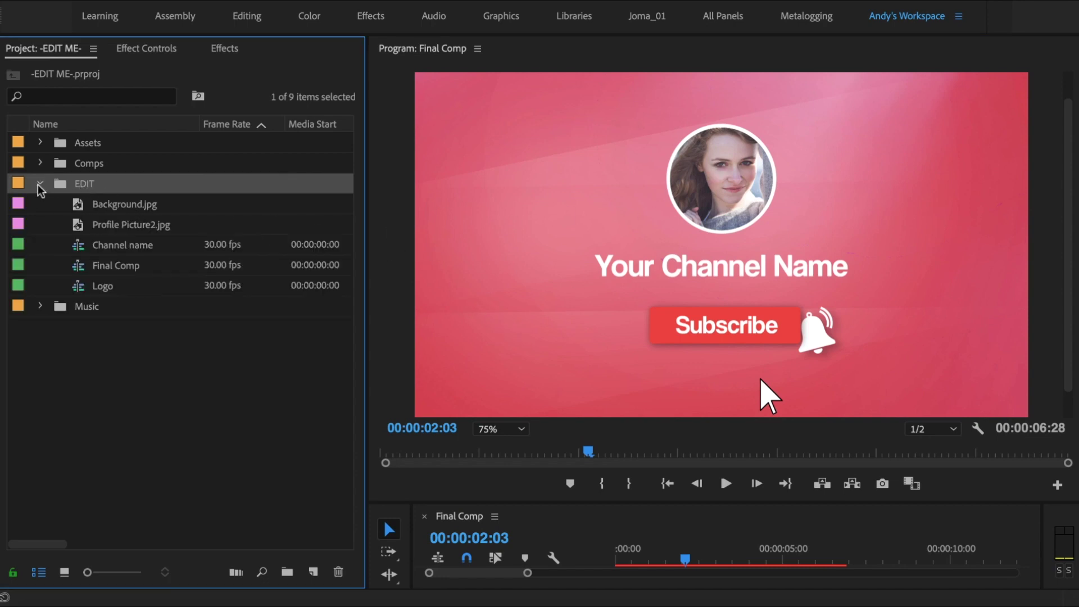
left_click(79, 233)
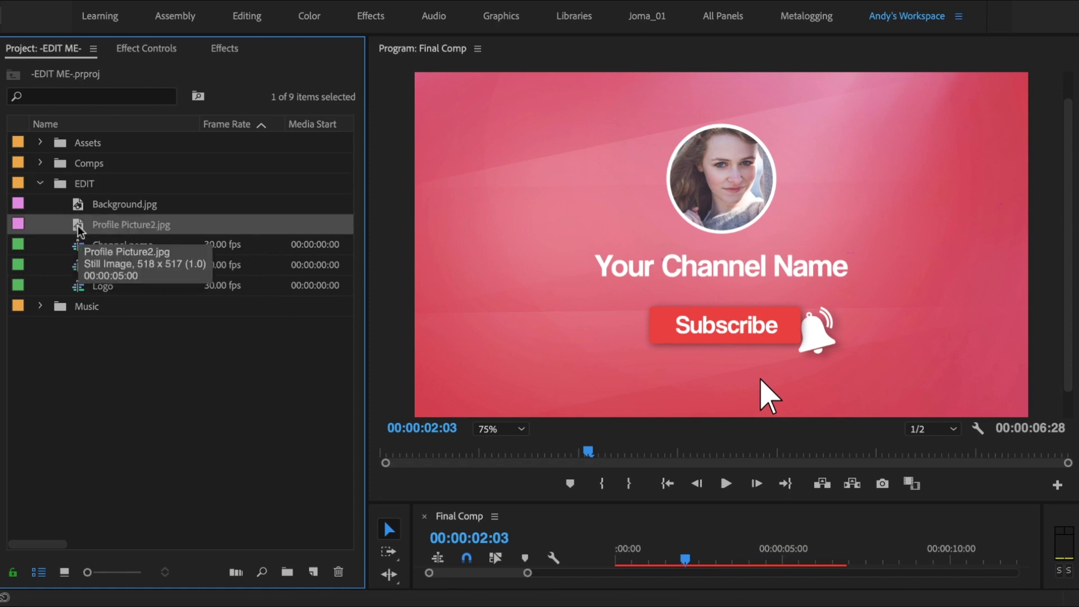
right_click(79, 231)
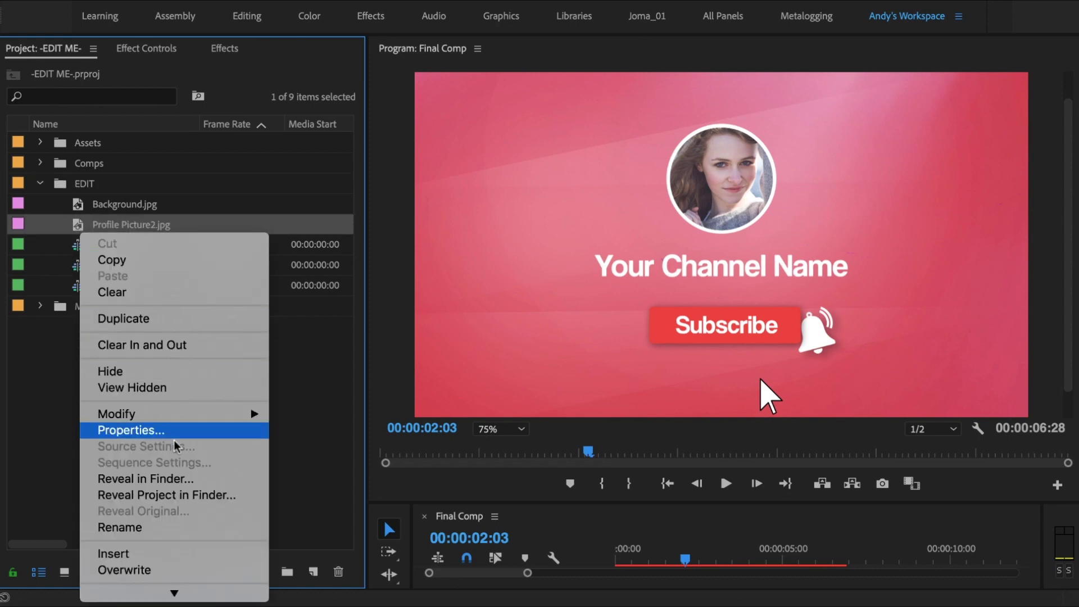
mouse_move(175, 592)
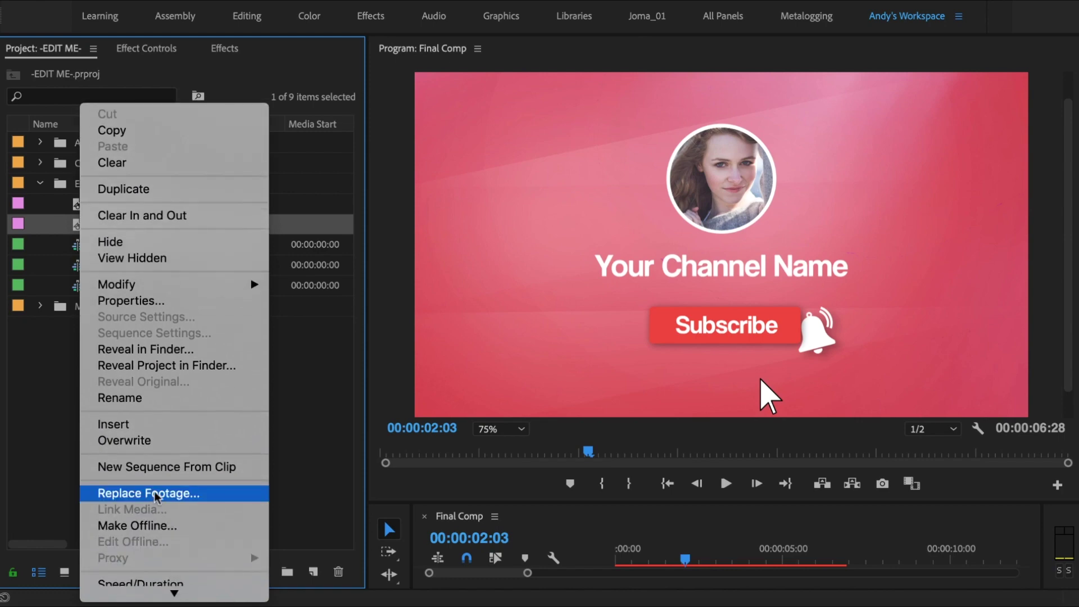
left_click(122, 497)
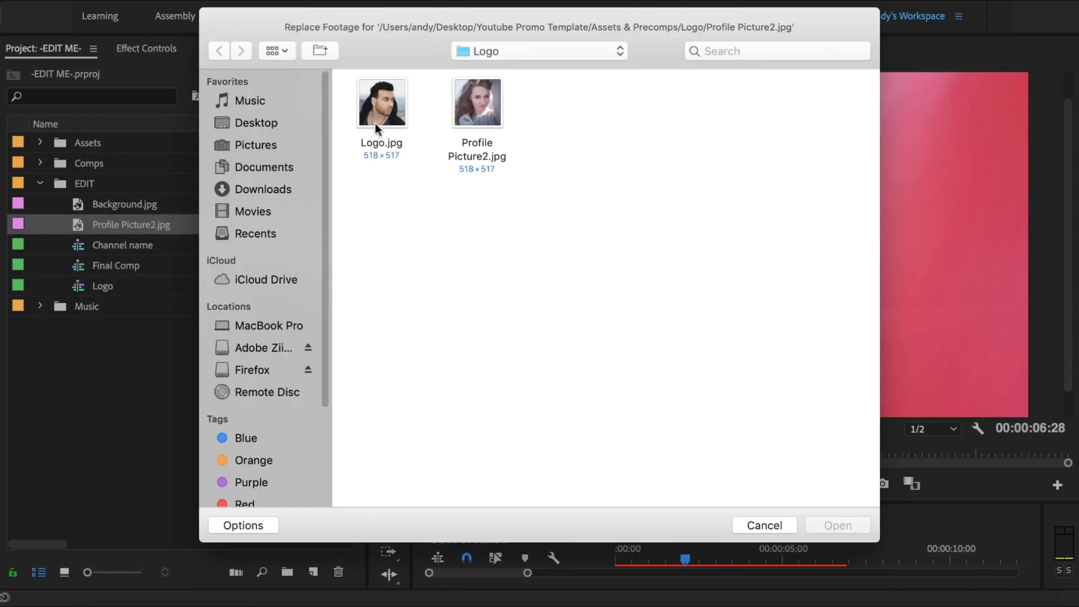
double_click(380, 115)
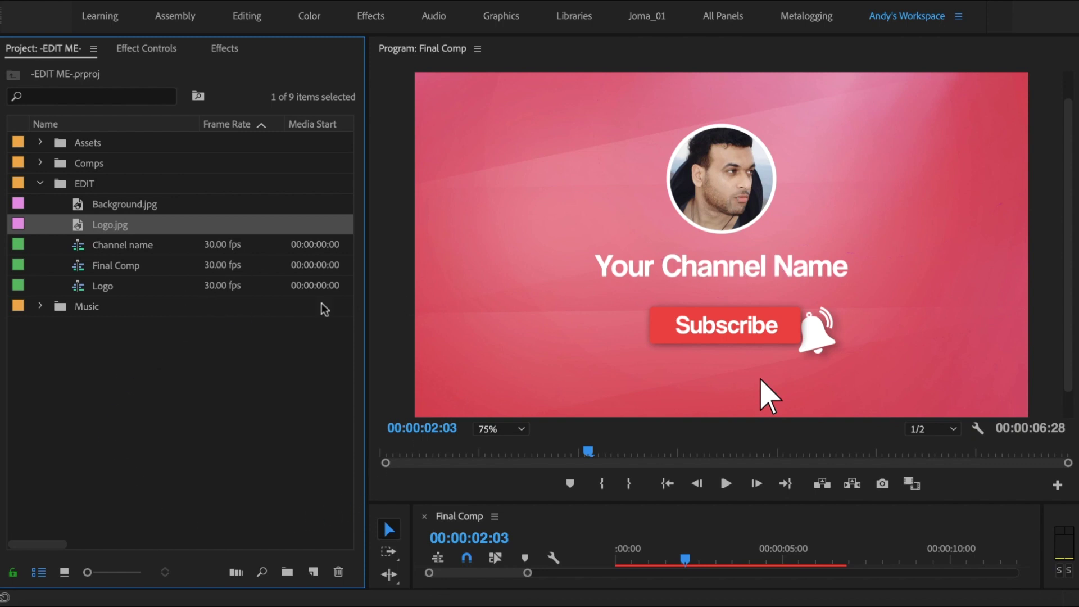
left_click(79, 248)
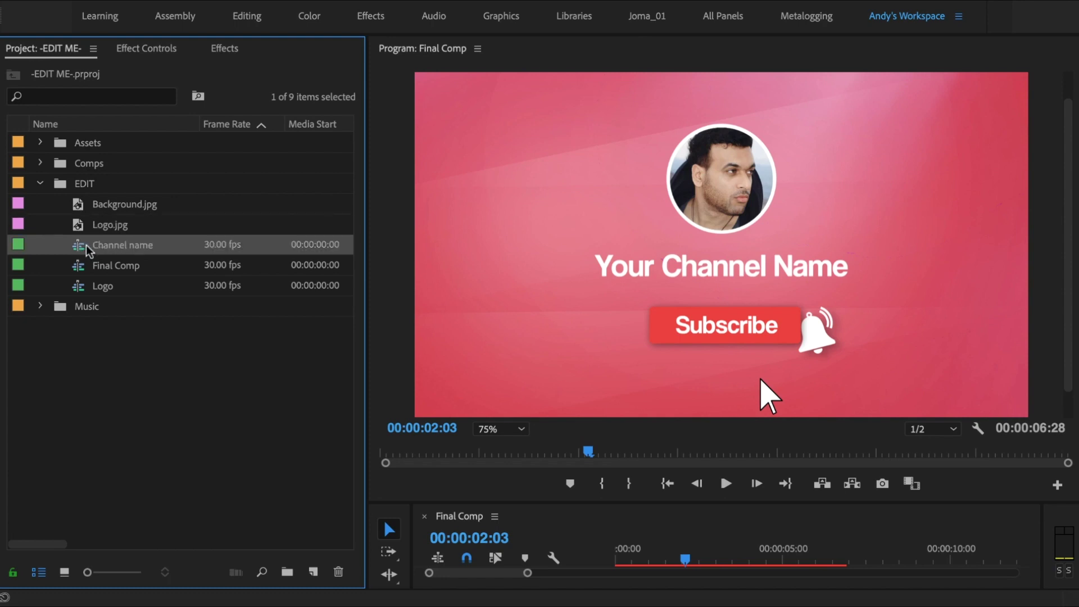
double_click(80, 247)
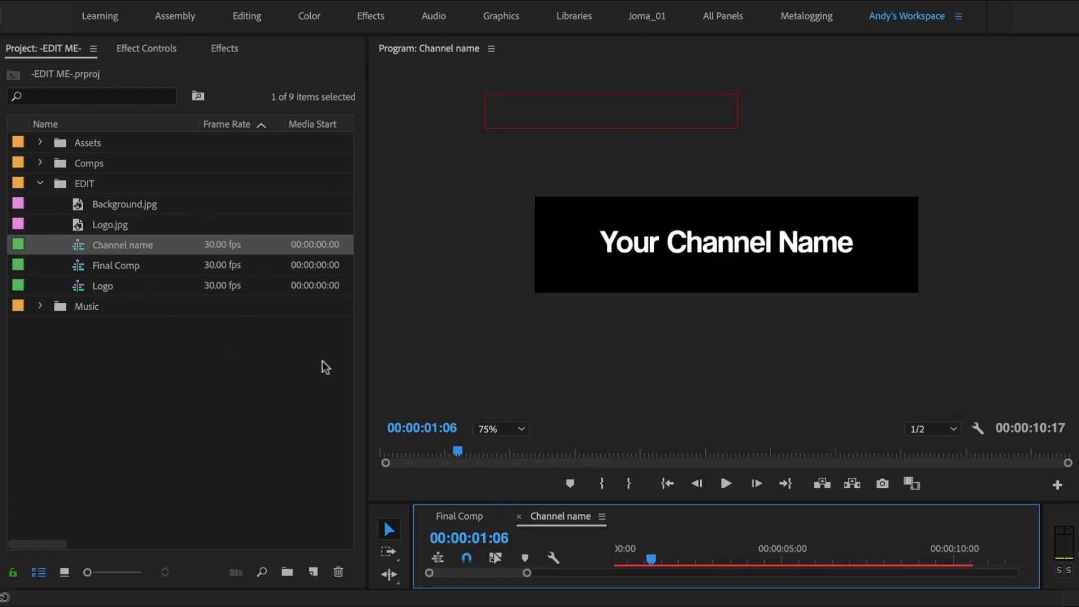
left_click(706, 271)
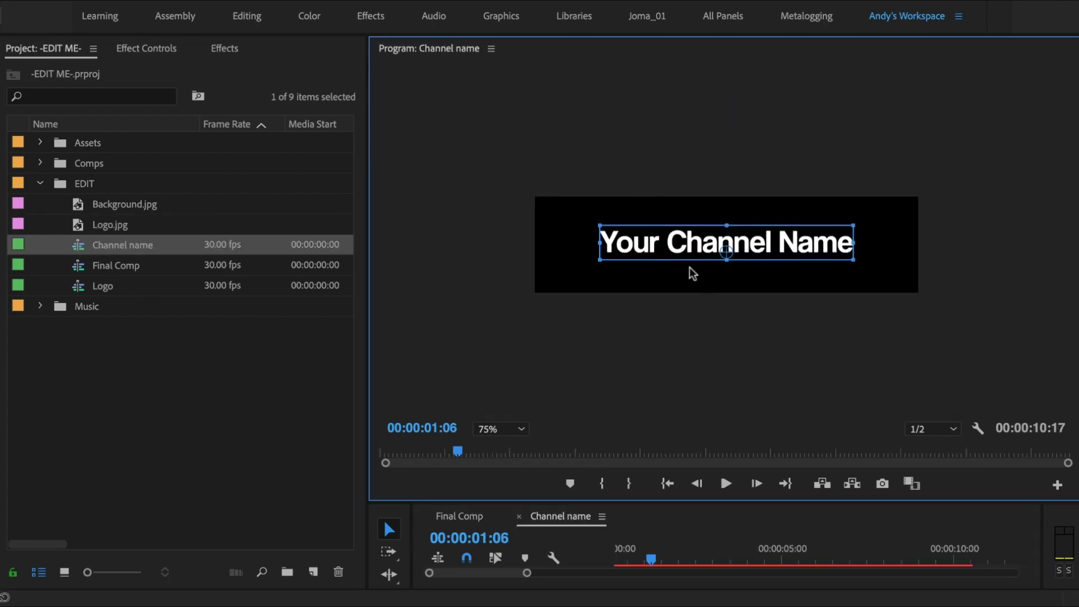
left_click(40, 184)
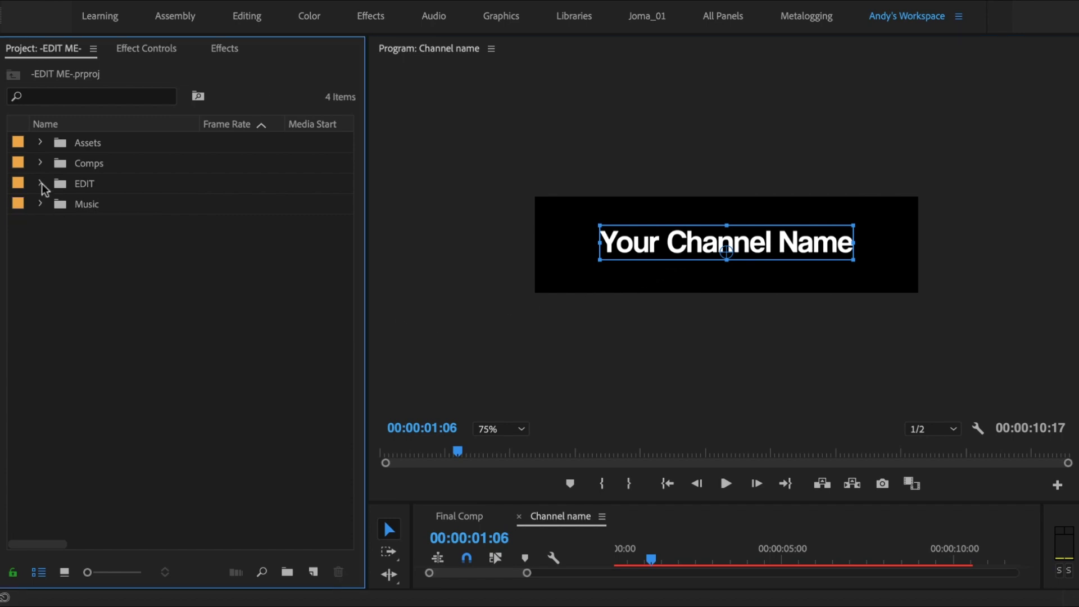
left_click(519, 516)
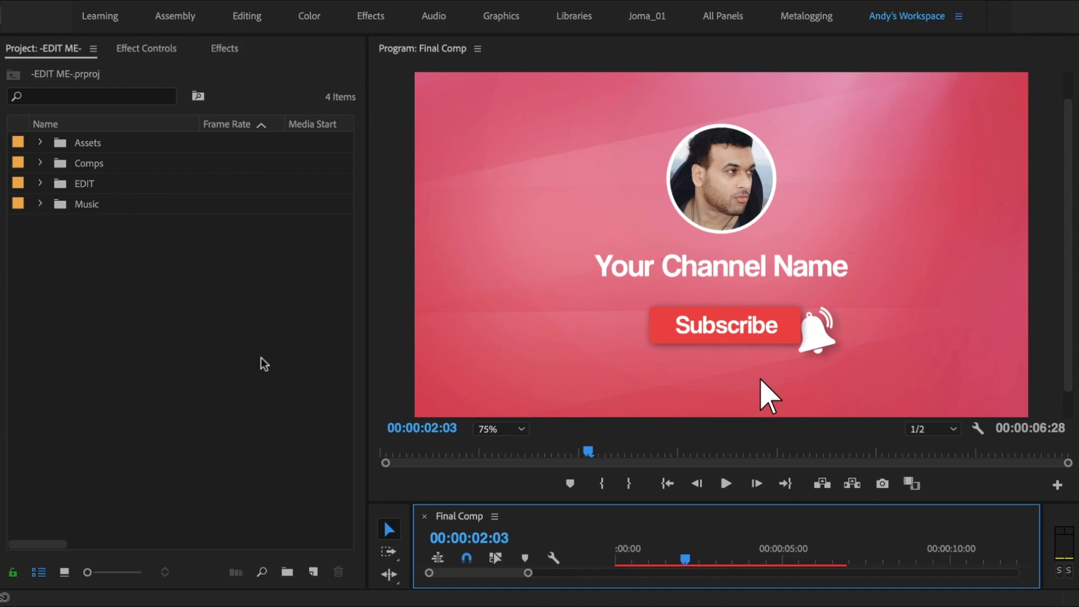
Step: Replace Background.jpg in the EDIT bin with Background2.jpg for a grey backdrop
left_click(43, 182)
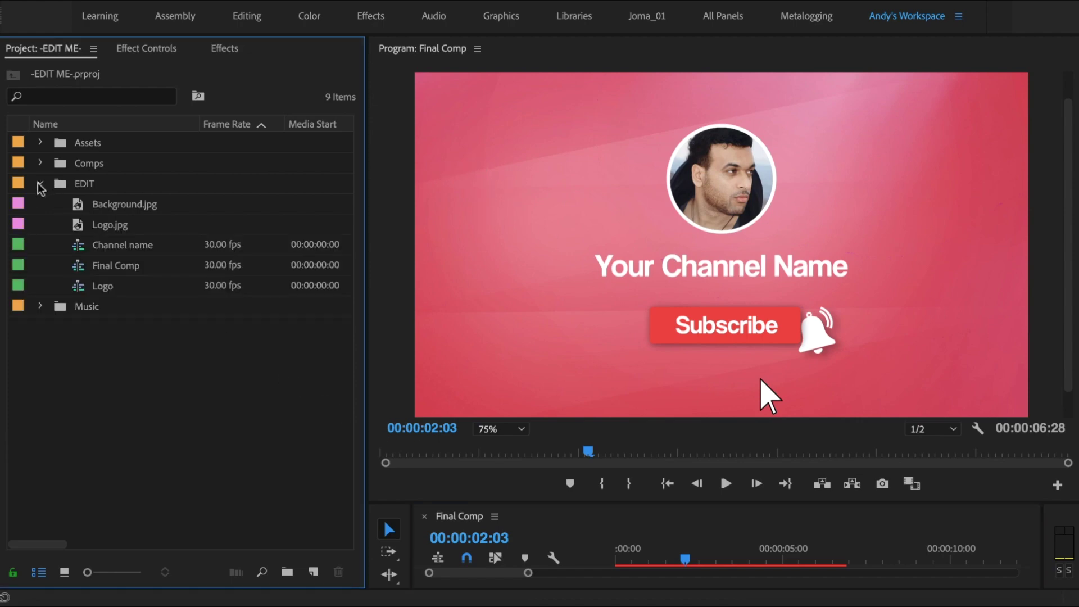
left_click(97, 206)
right_click(81, 208)
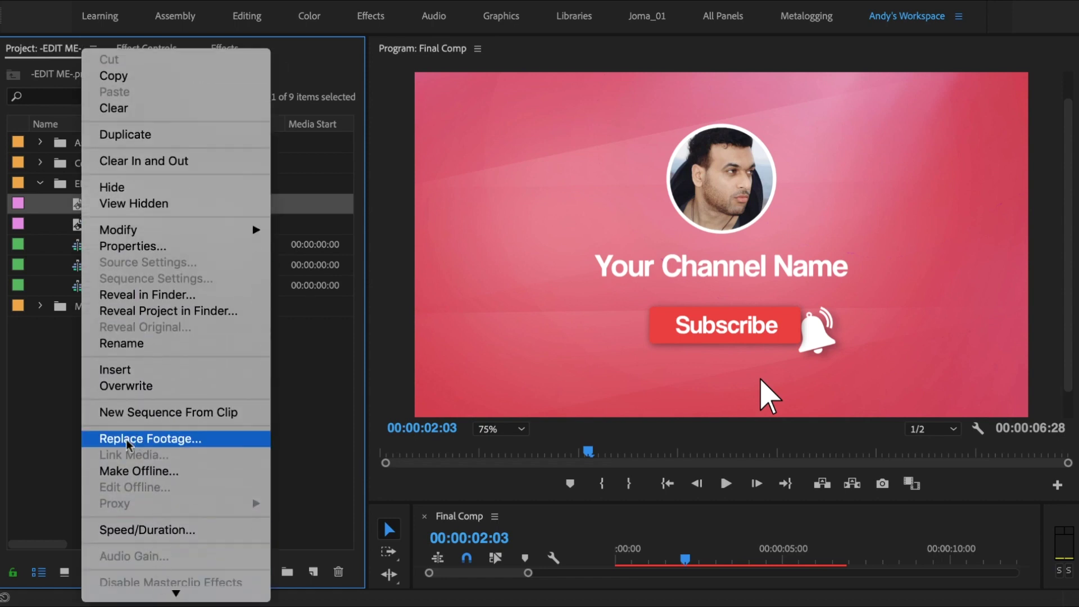
left_click(130, 442)
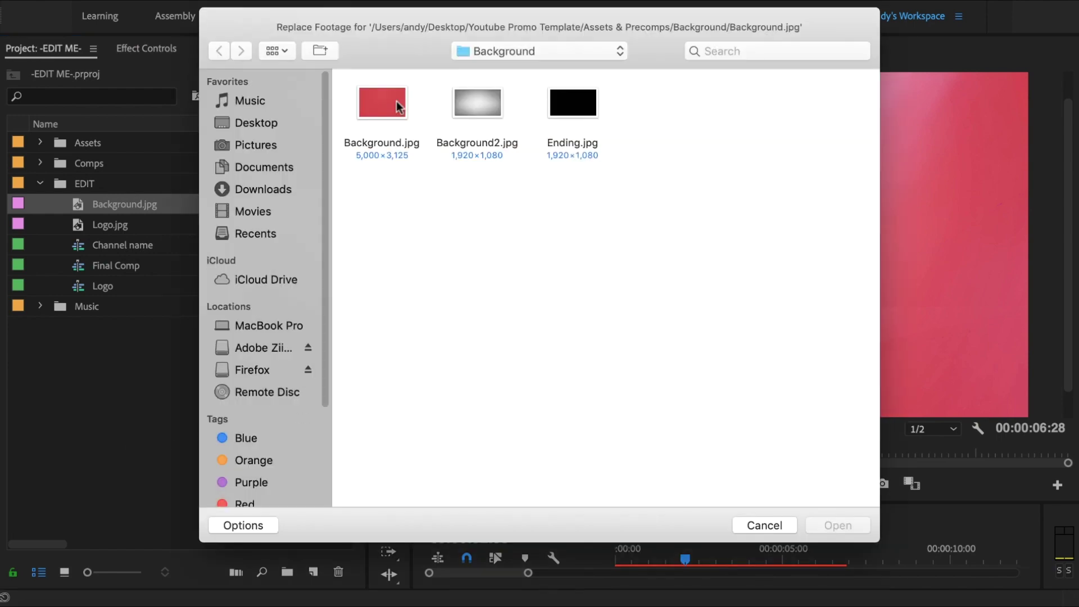
left_click(471, 101)
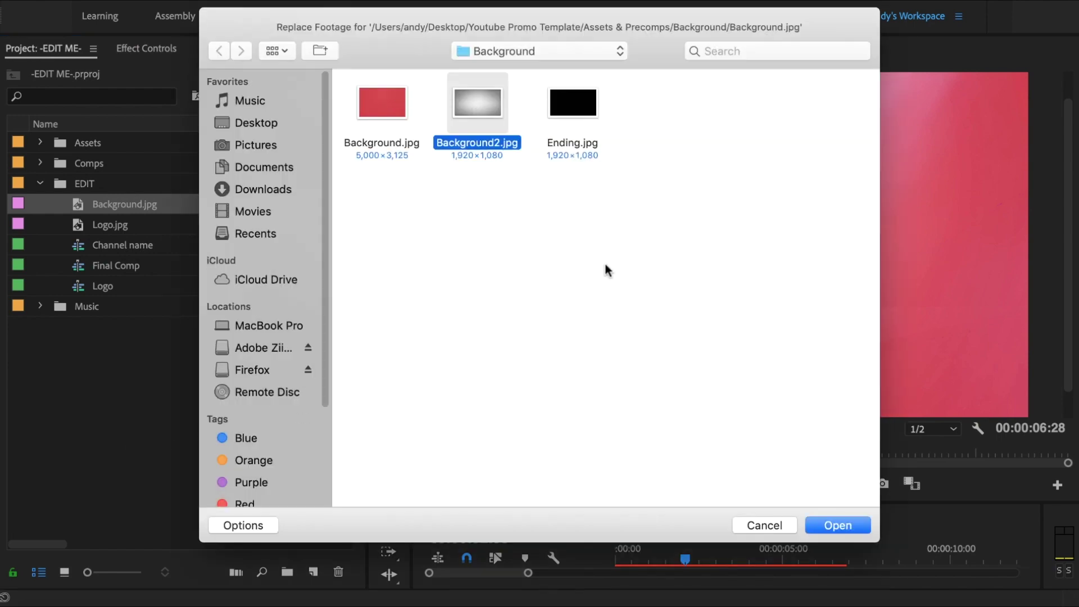
left_click(839, 527)
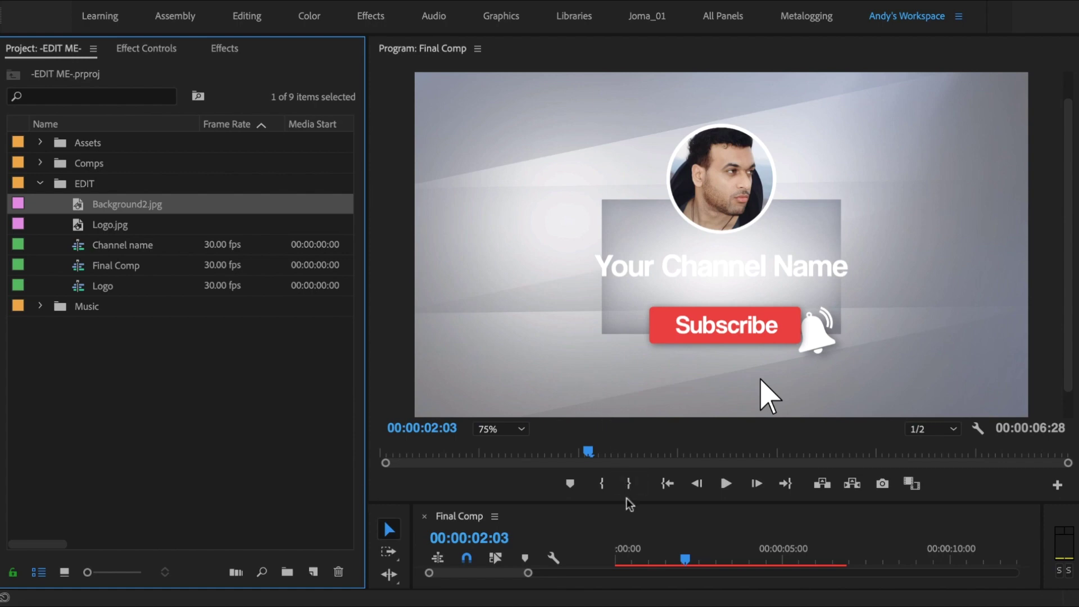
Step: Select the Background2.jpg clip on V1 and show its Effect Controls
left_click_drag(627, 502, 617, 323)
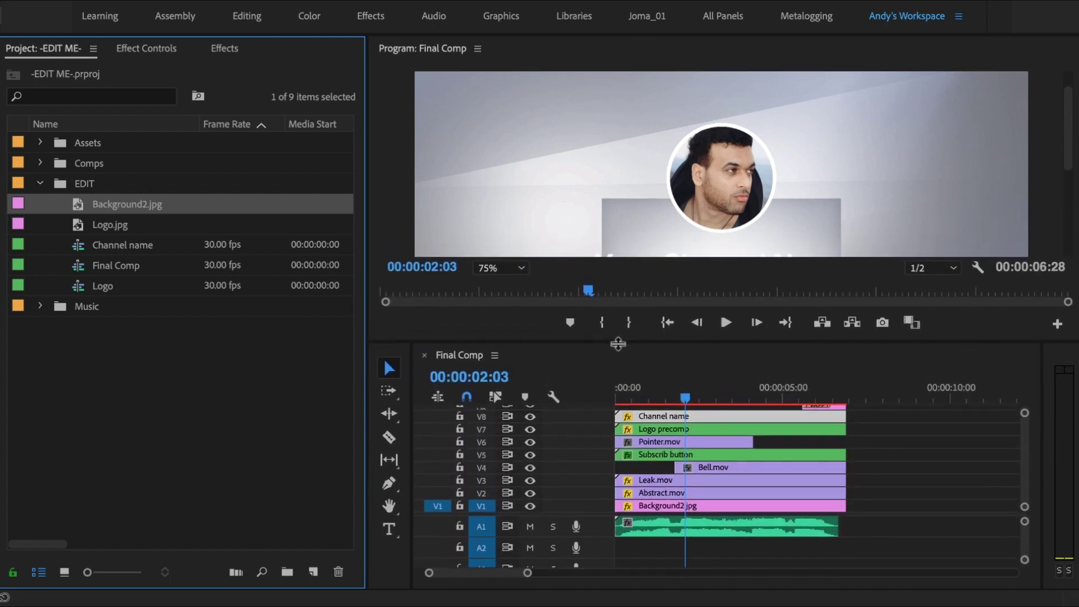
left_click_drag(617, 323, 619, 392)
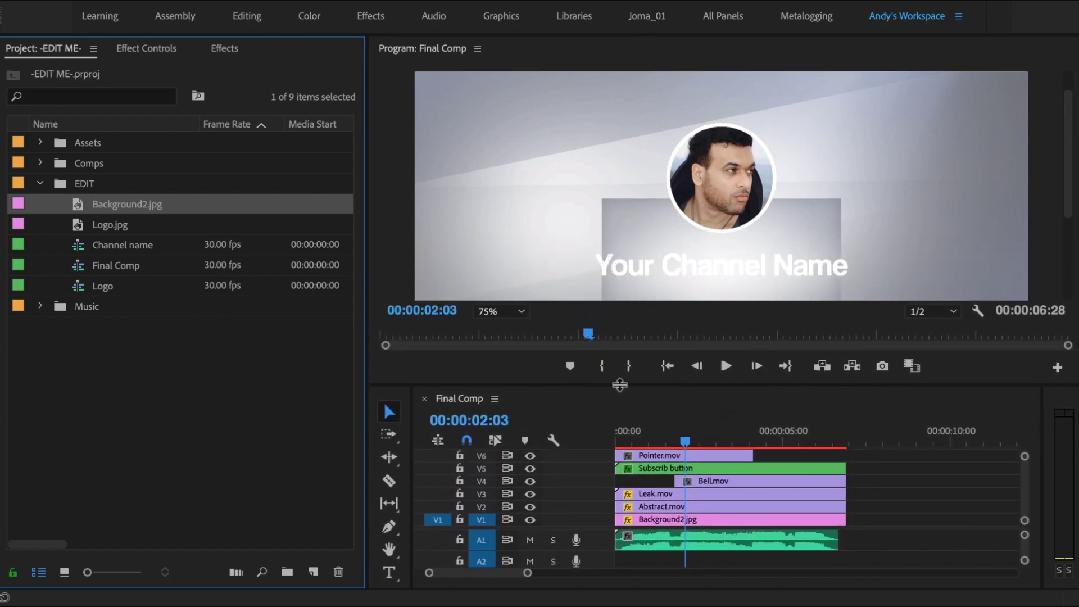
left_click(651, 521)
left_click(147, 49)
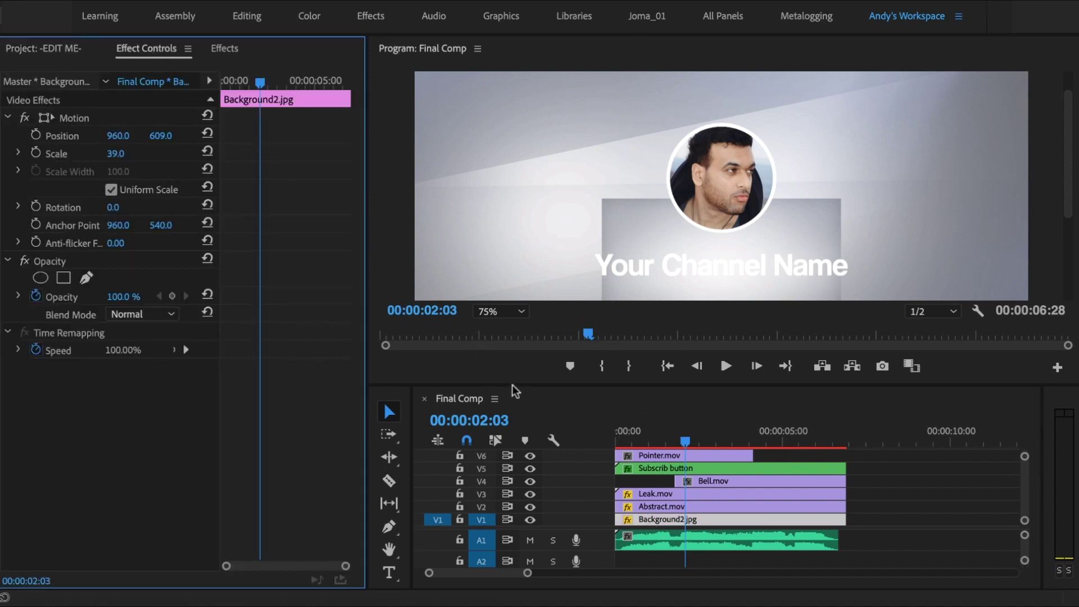
Step: Scale the background to 103 and set its Position to 960, 535
left_click_drag(514, 389, 517, 538)
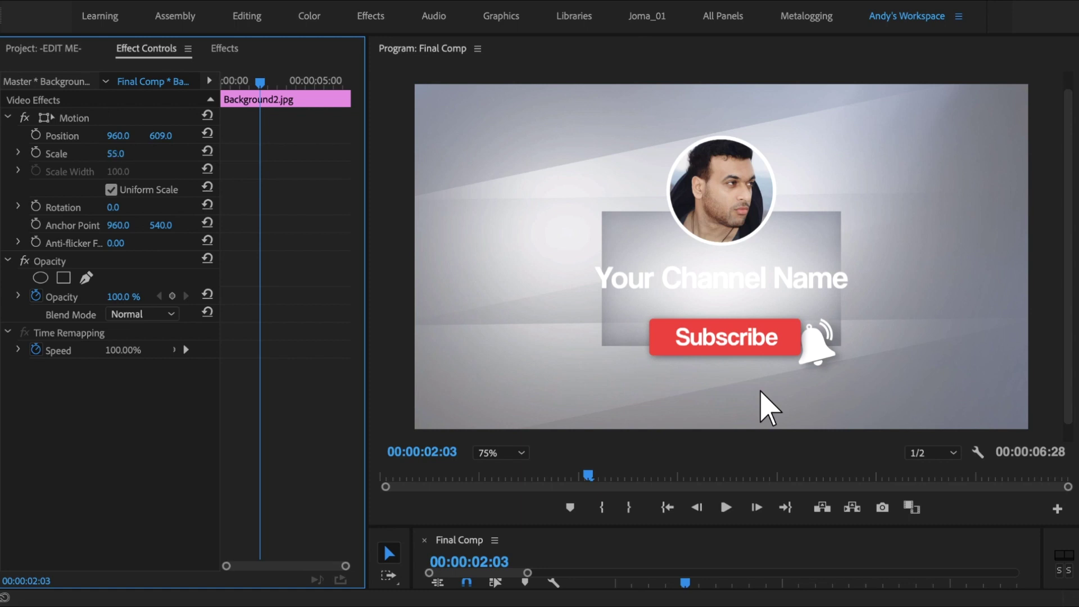
left_click_drag(115, 153, 131, 153)
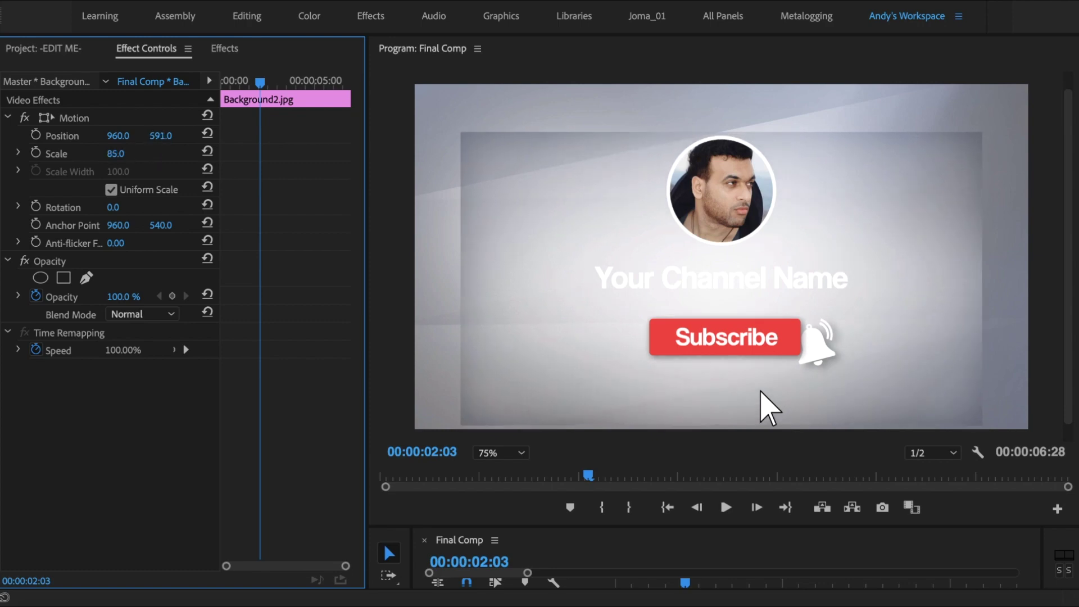
left_click_drag(160, 135, 163, 135)
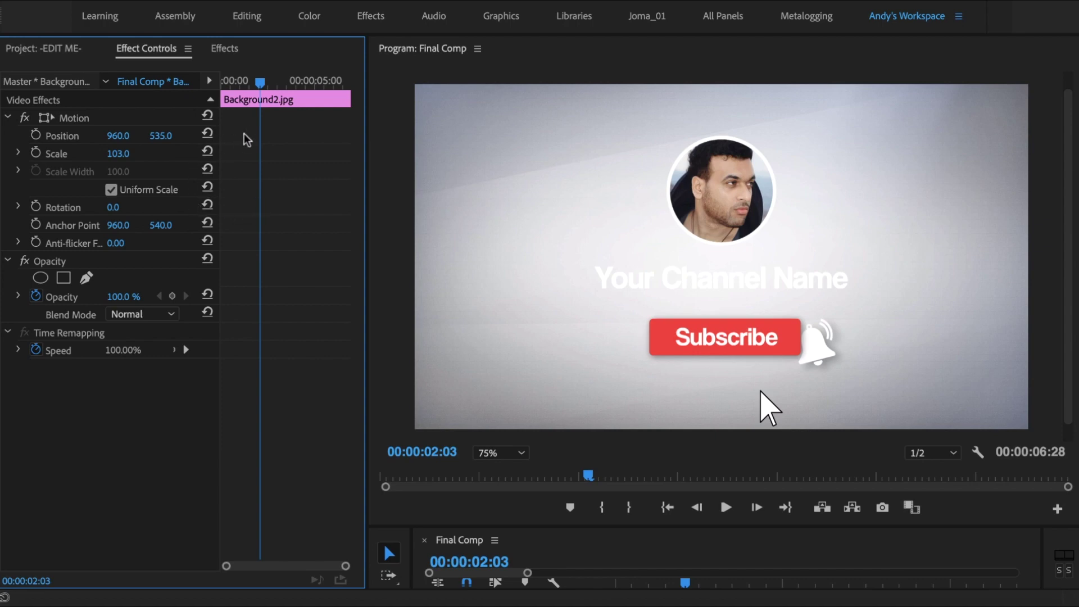
left_click_drag(260, 86, 223, 85)
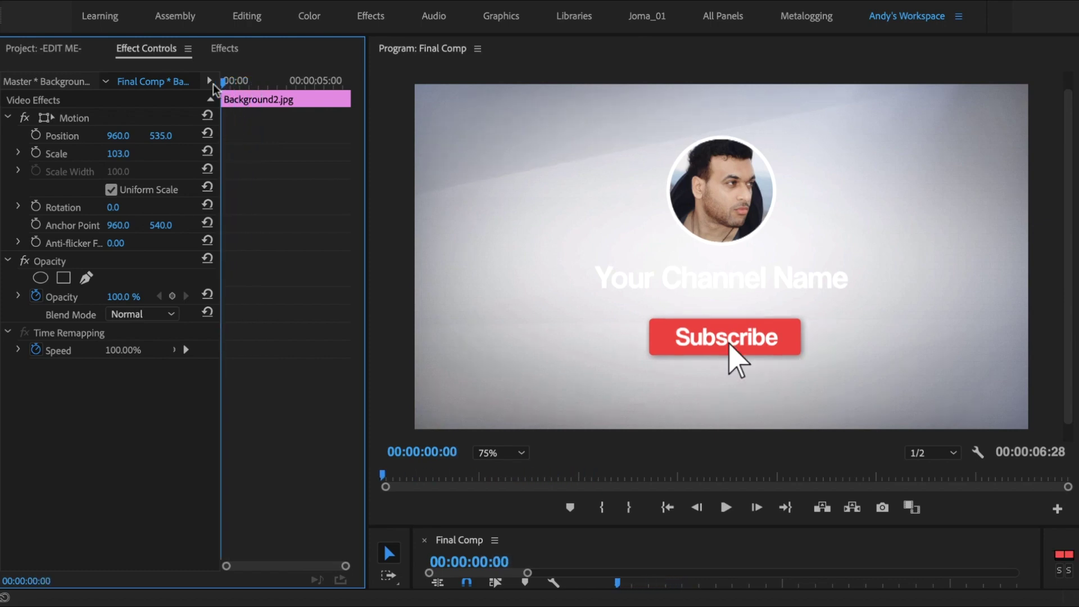
Step: Play the edited promo, return to the Project bins, and park the playhead at 00:00:02:16
left_click(727, 507)
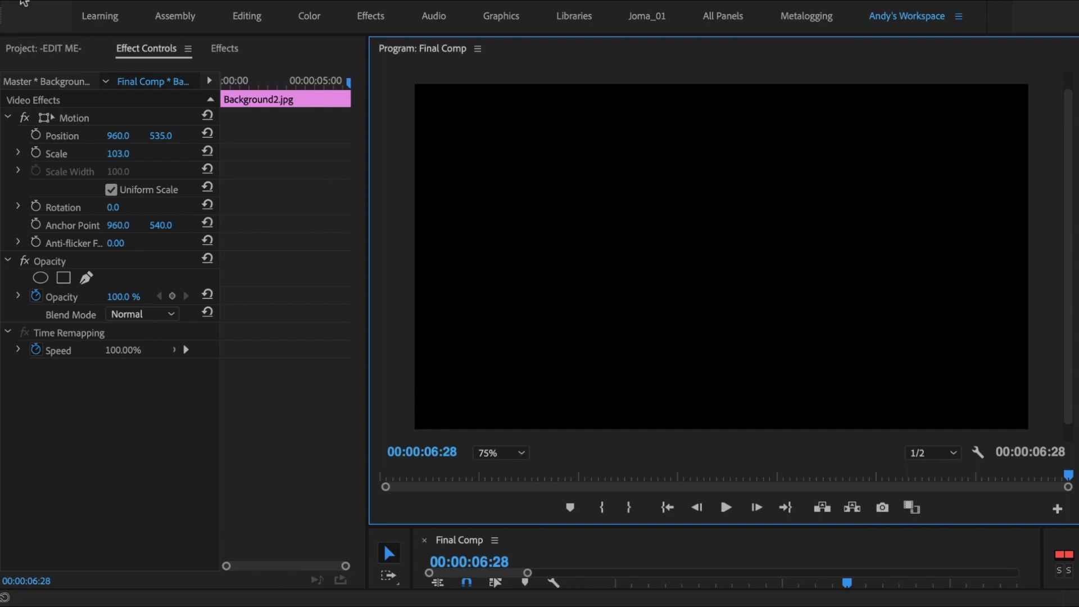
left_click(48, 50)
left_click(634, 477)
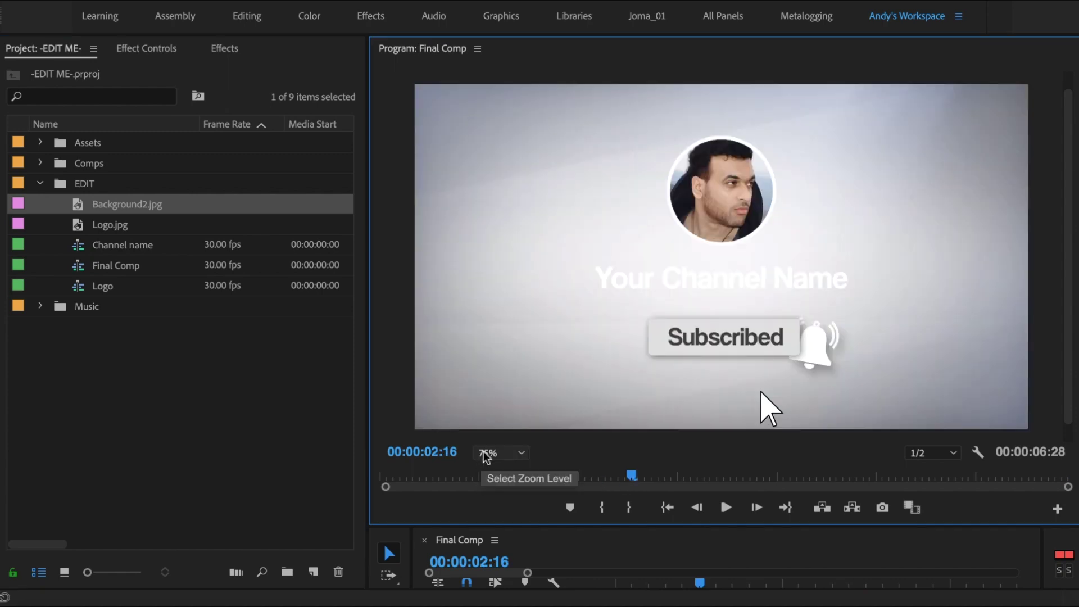
Step: Start Replace Footage on Music.mp3 in the Music bin, then cancel to keep the original track
left_click(39, 306)
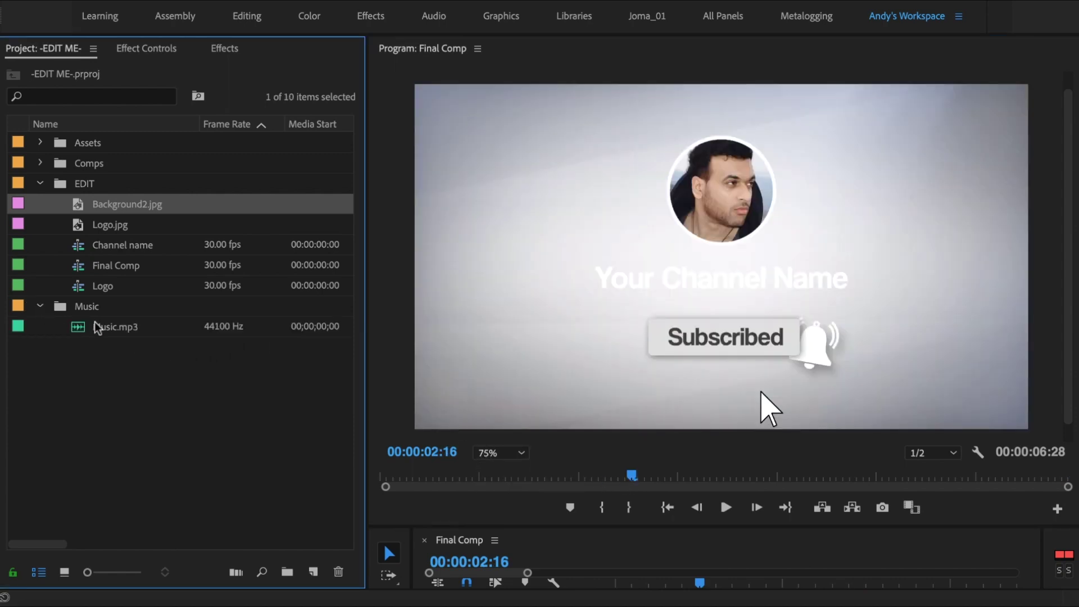
left_click(109, 330)
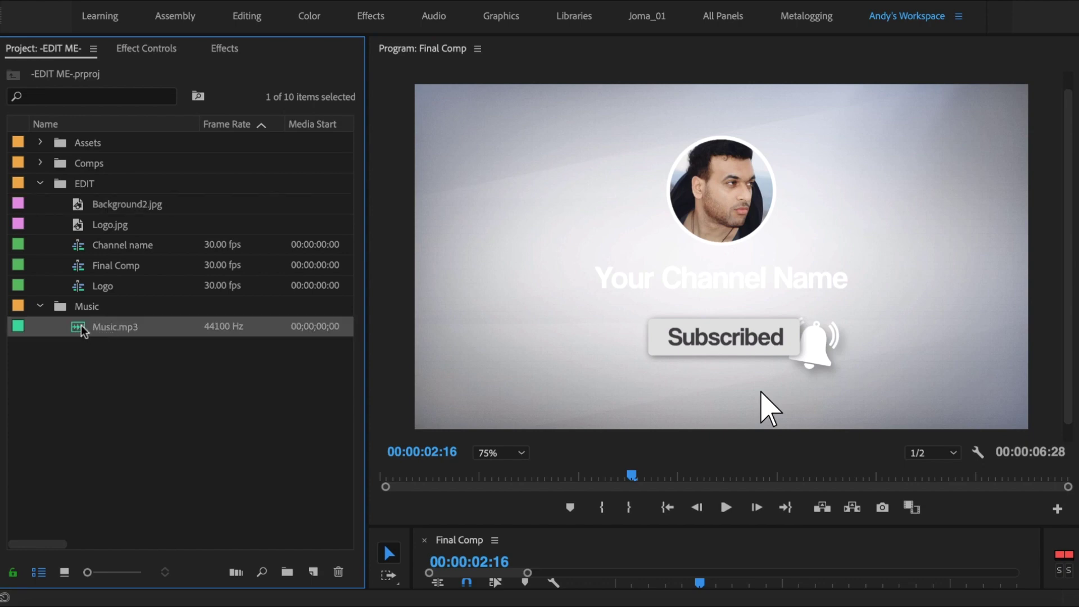
right_click(84, 334)
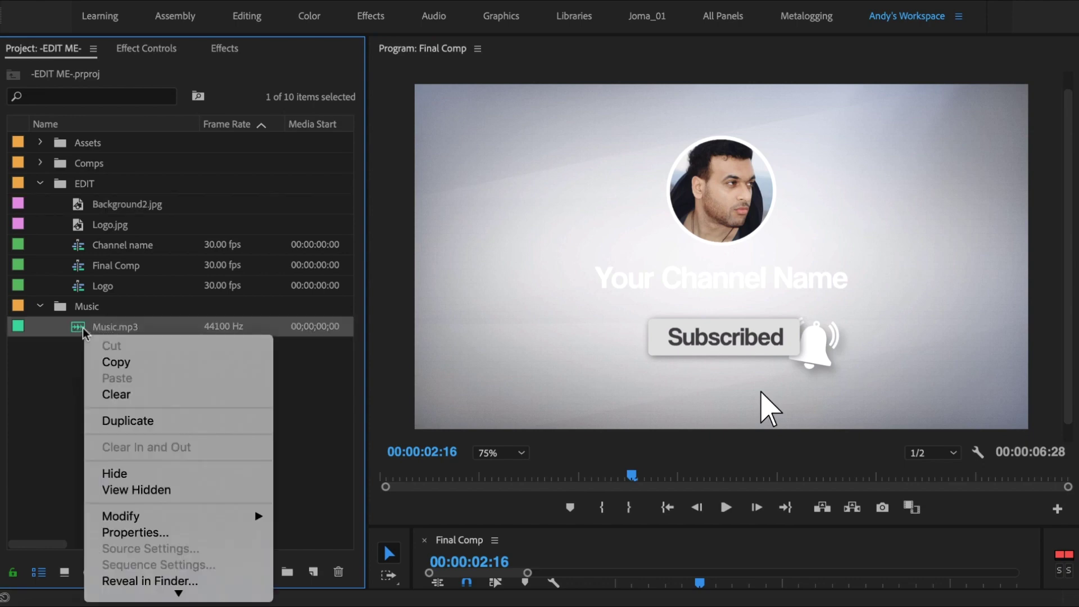
mouse_move(178, 592)
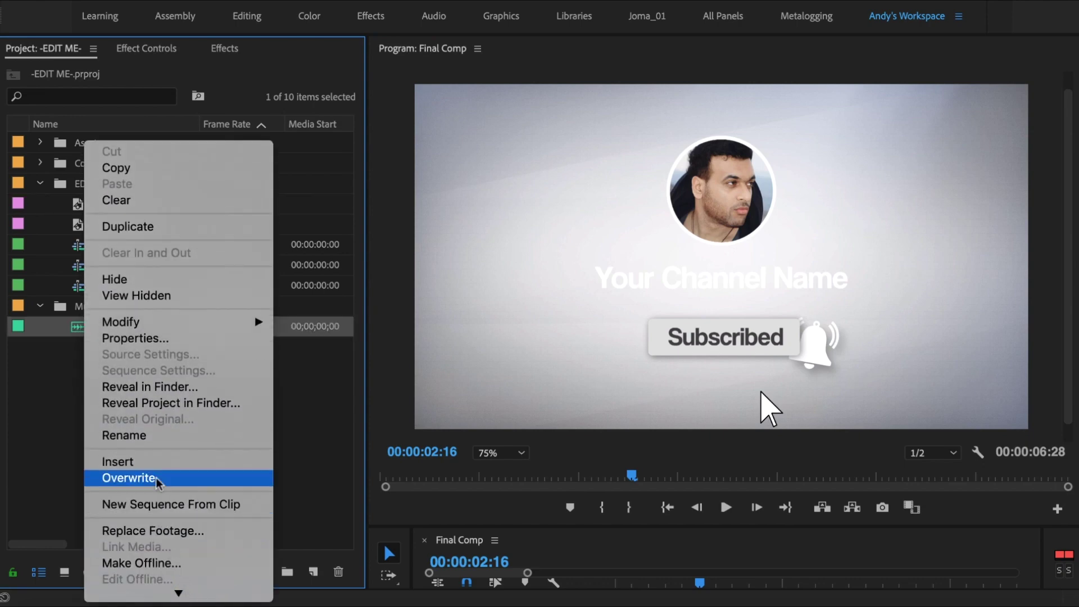
left_click(172, 530)
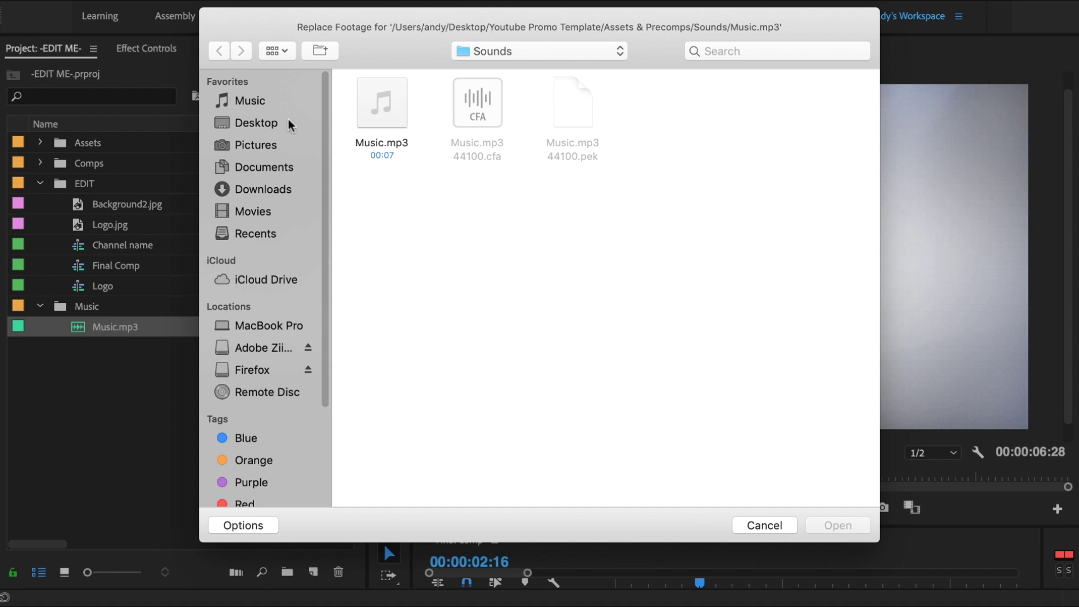
left_click(753, 526)
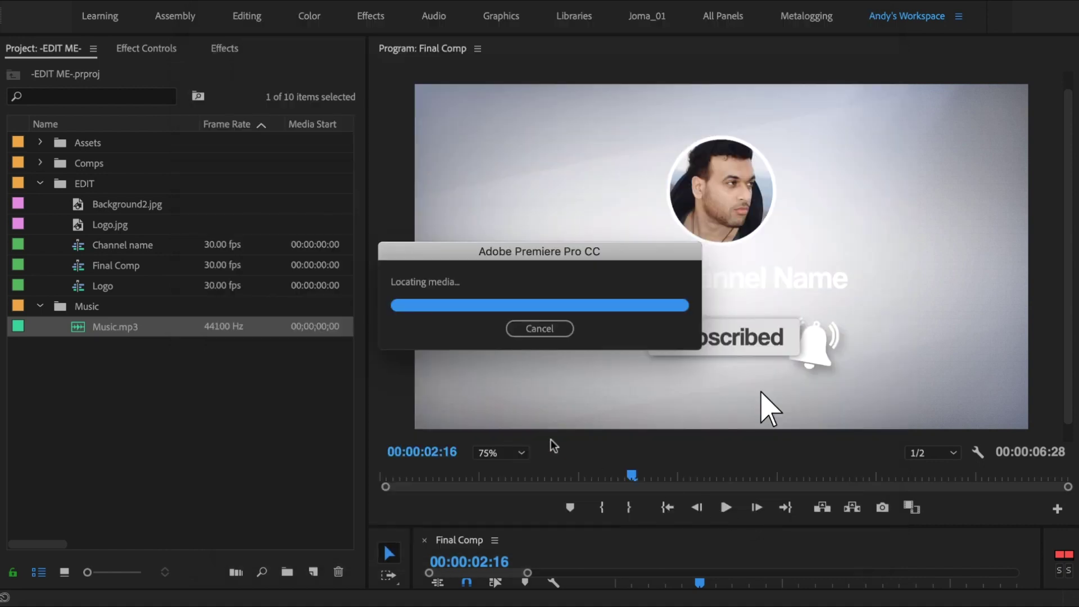